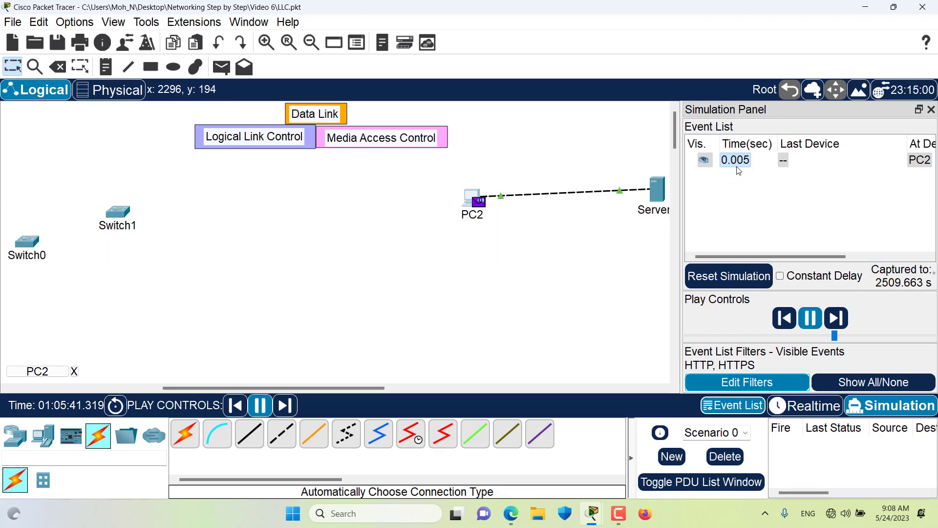
Open the PDU Information window for PC2's captured HTTP event
left_click(919, 161)
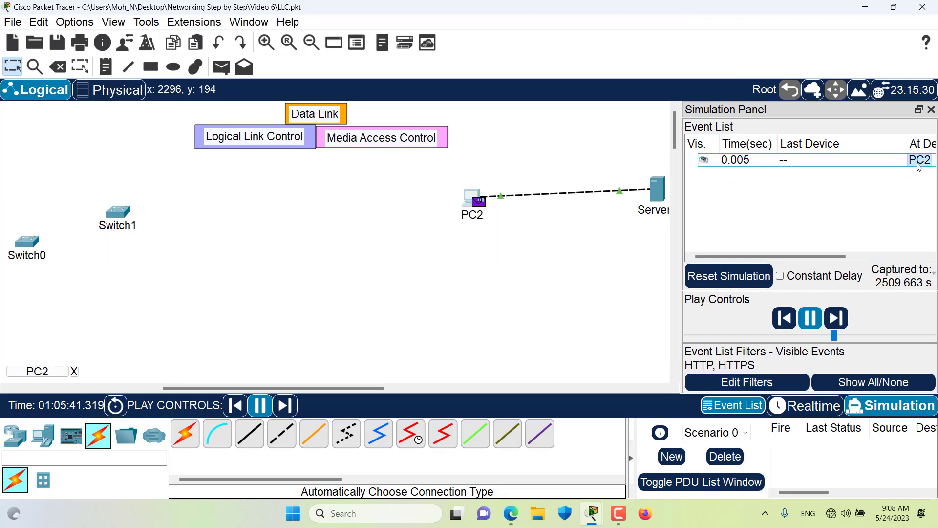
left_click(829, 173)
key("Escape")
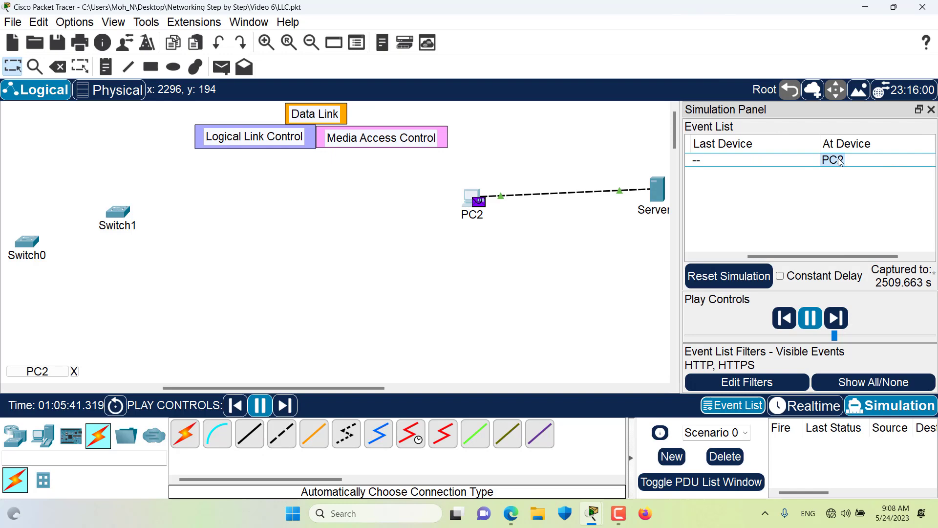
left_click(844, 161)
key("Escape")
double_click(745, 163)
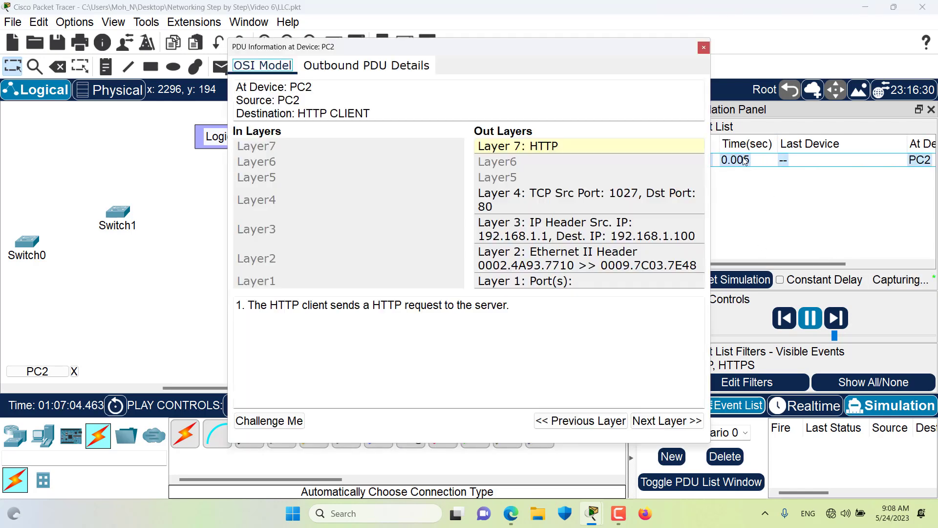
key("Escape")
left_click(745, 162)
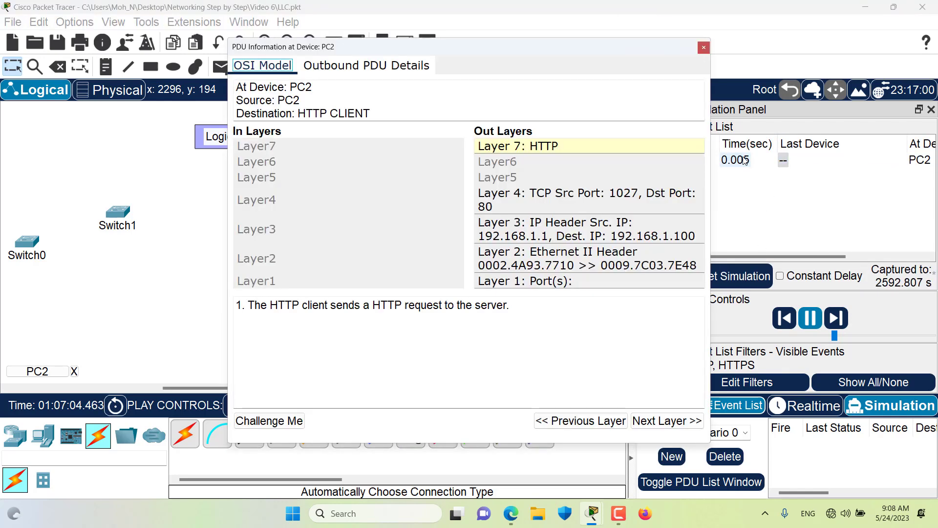
View the Outbound PDU Details, highlighting the destination MAC and preamble values
left_click(387, 68)
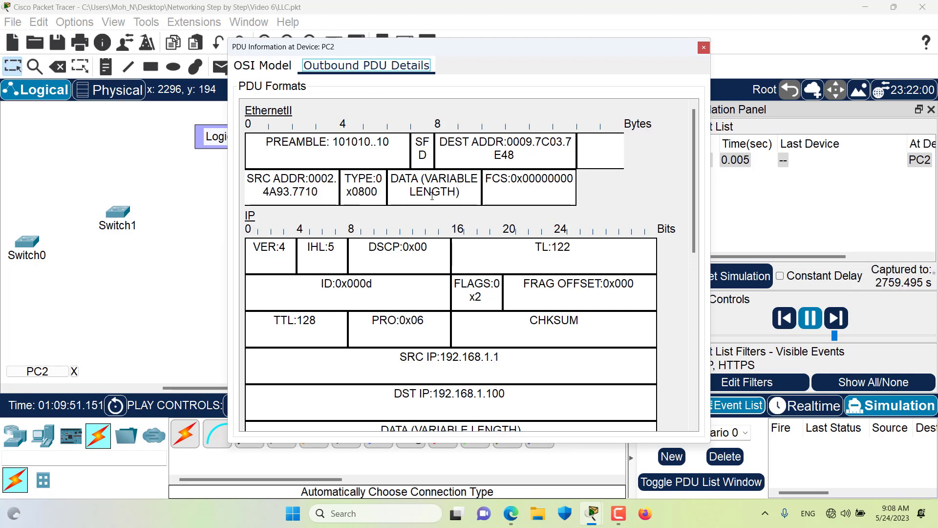
left_click_drag(507, 141, 551, 142)
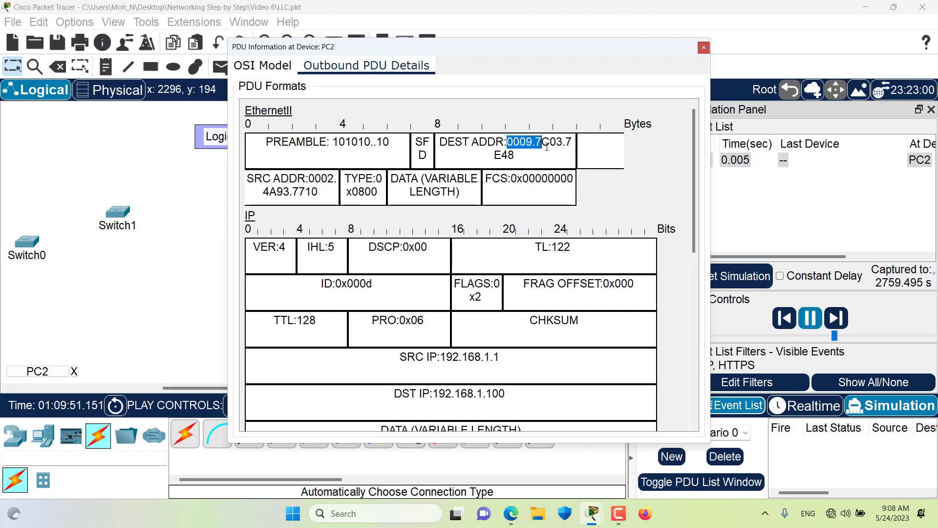
left_click_drag(339, 141, 374, 142)
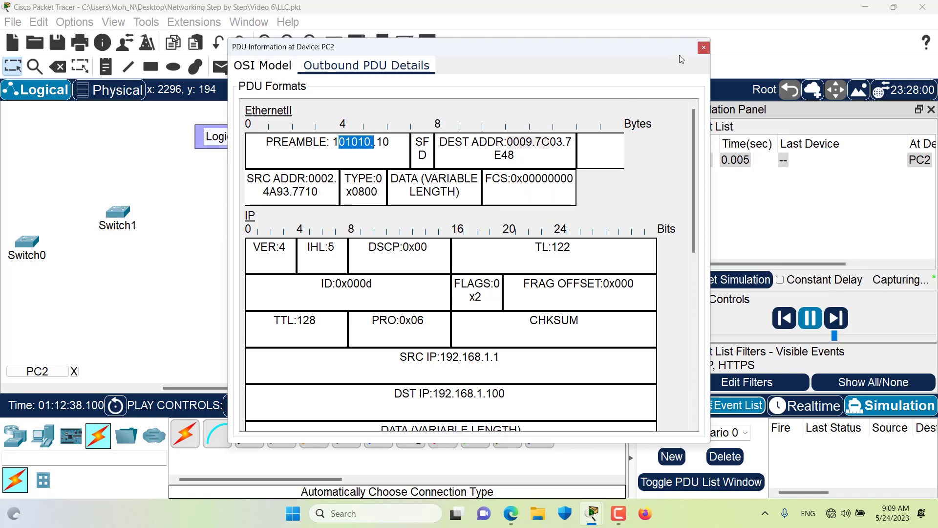
Close PC2's PDU Information window
left_click(704, 48)
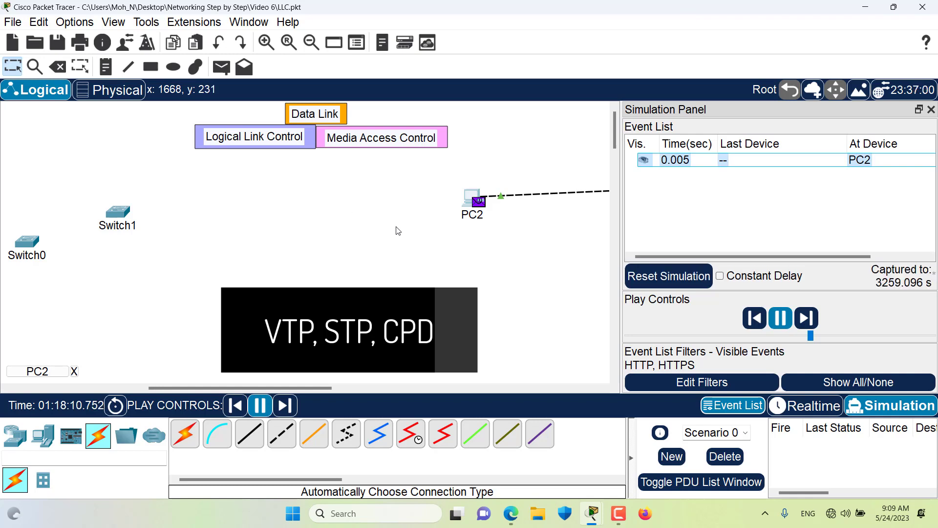
Enable CDP, DTP and STP in the simulation event filters
left_click(701, 382)
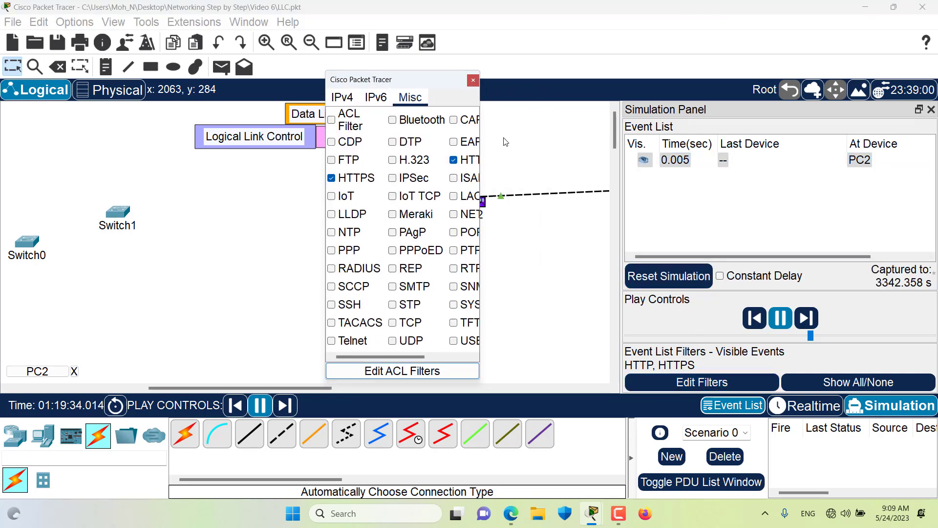
left_click_drag(481, 138, 579, 138)
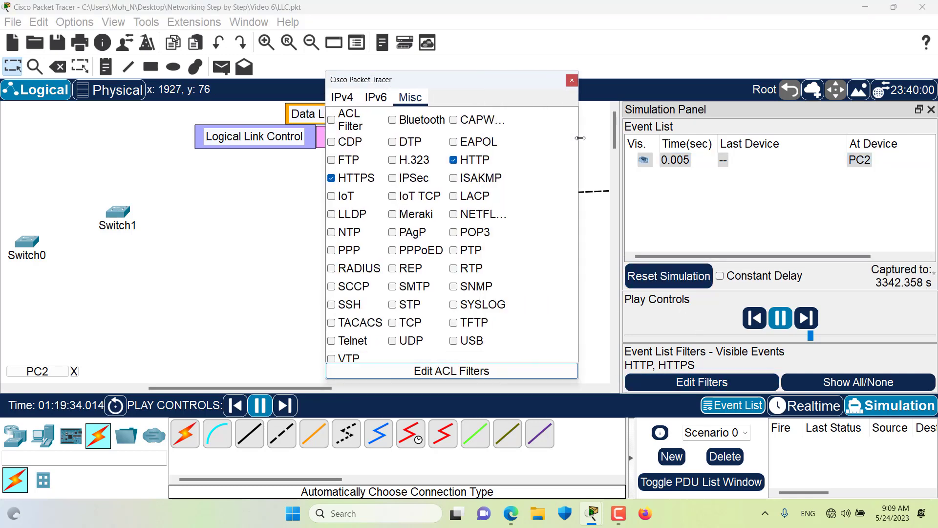
left_click(331, 142)
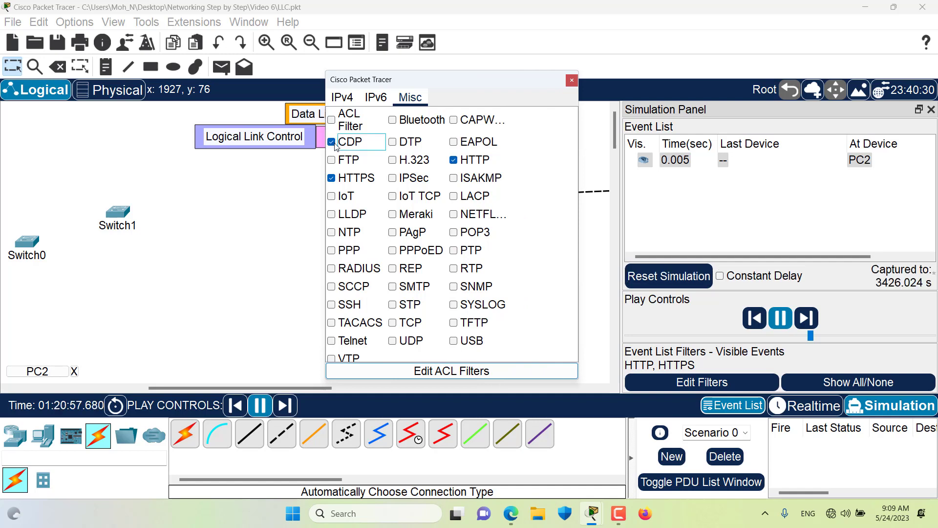
left_click(393, 141)
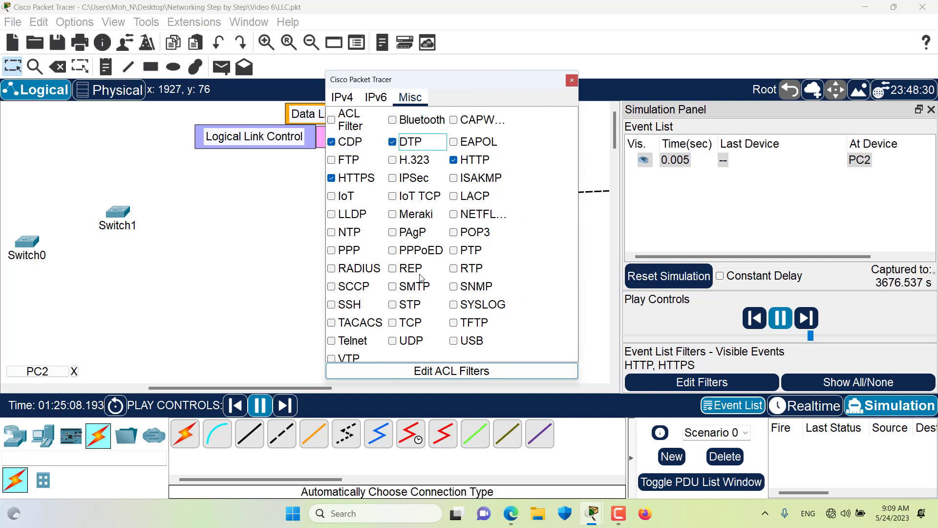
left_click(394, 304)
left_click(393, 305)
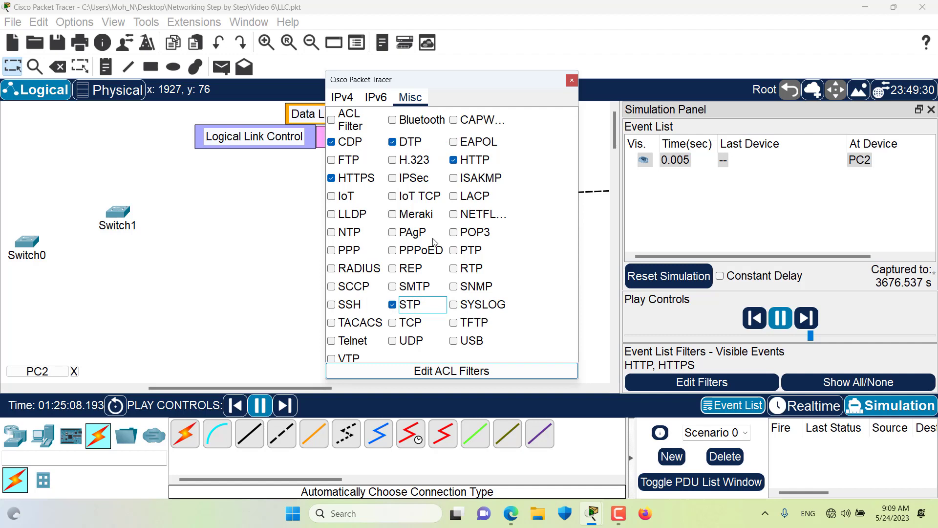
left_click(571, 80)
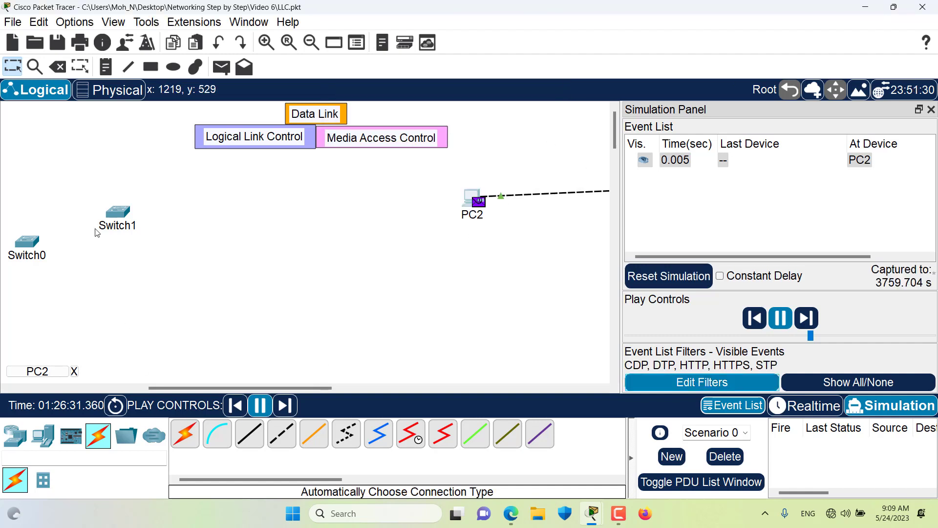
Delete PC2 from the topology
left_click(473, 200)
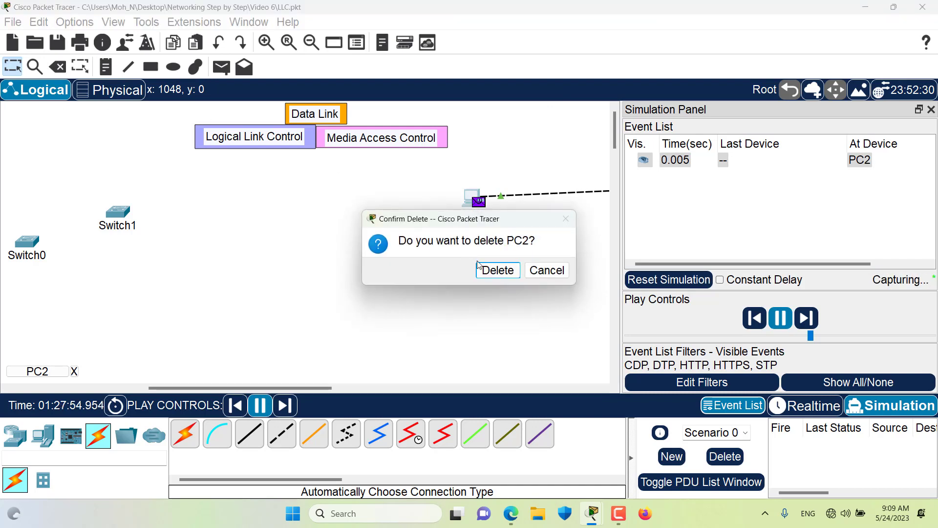
left_click(495, 272)
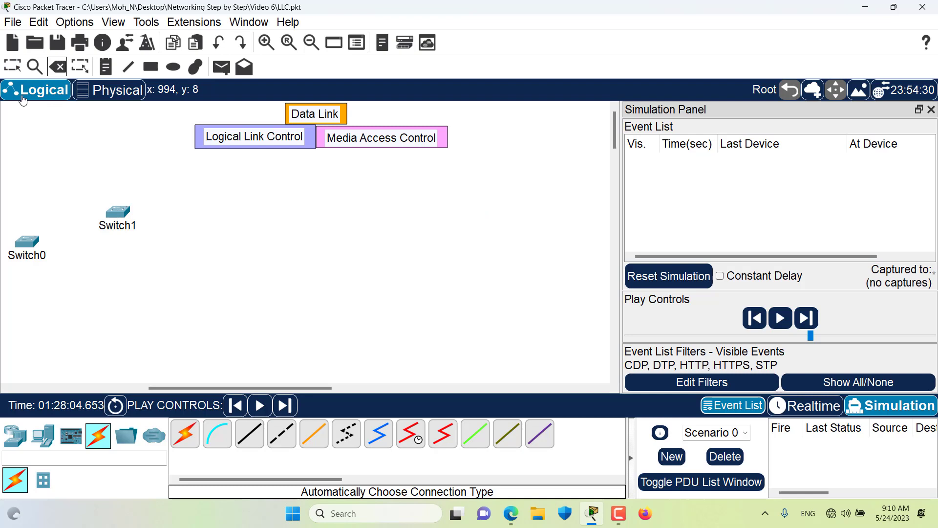
key("Escape")
Connect Switch0 to Switch1 with an automatic cable
left_click(184, 434)
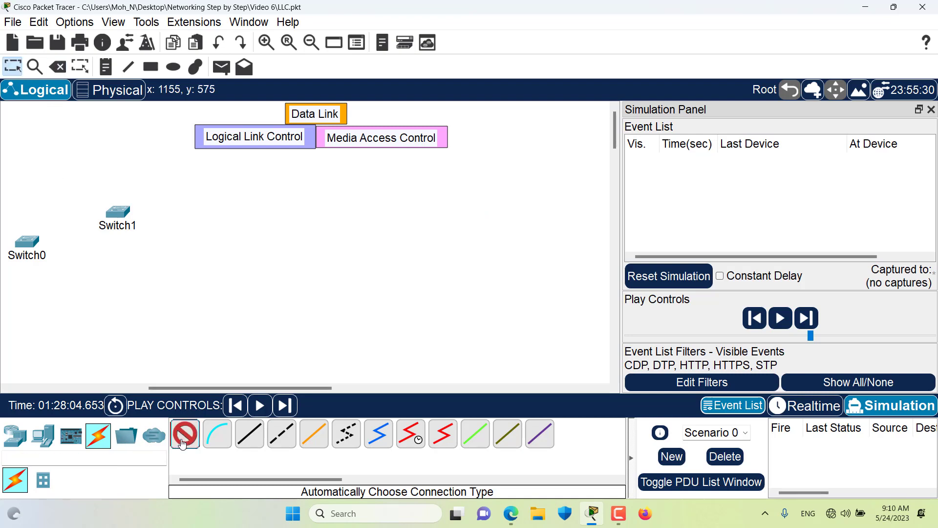
left_click(27, 242)
left_click(116, 213)
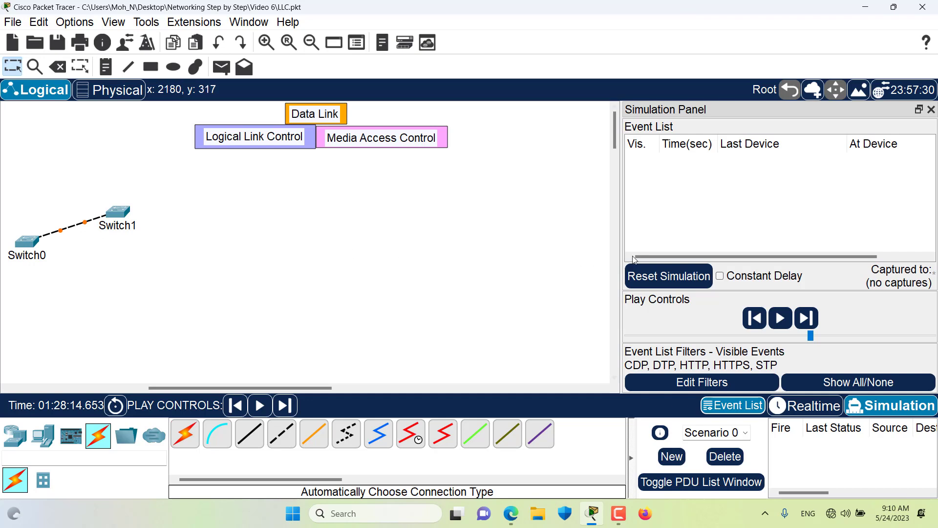
Capture the simulation frames and open the STP event at Switch1
left_click(806, 318)
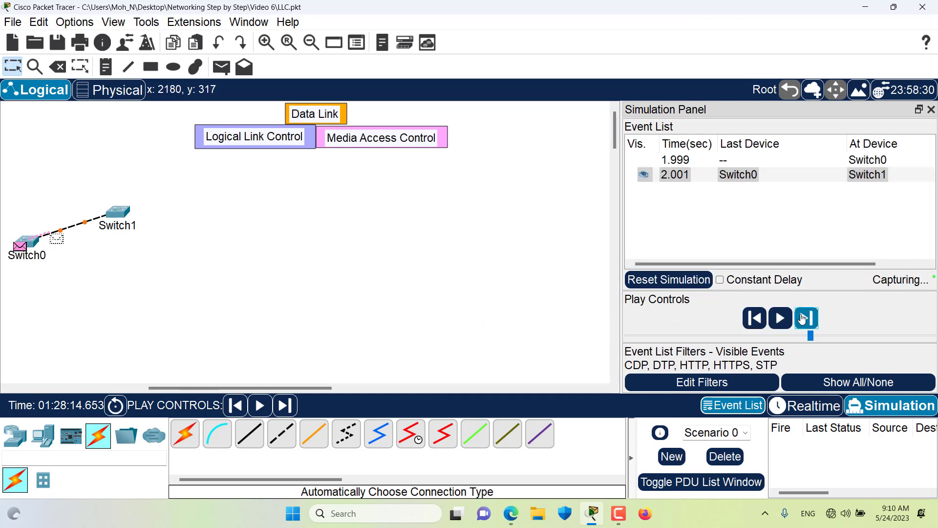
left_click_drag(744, 254, 828, 255)
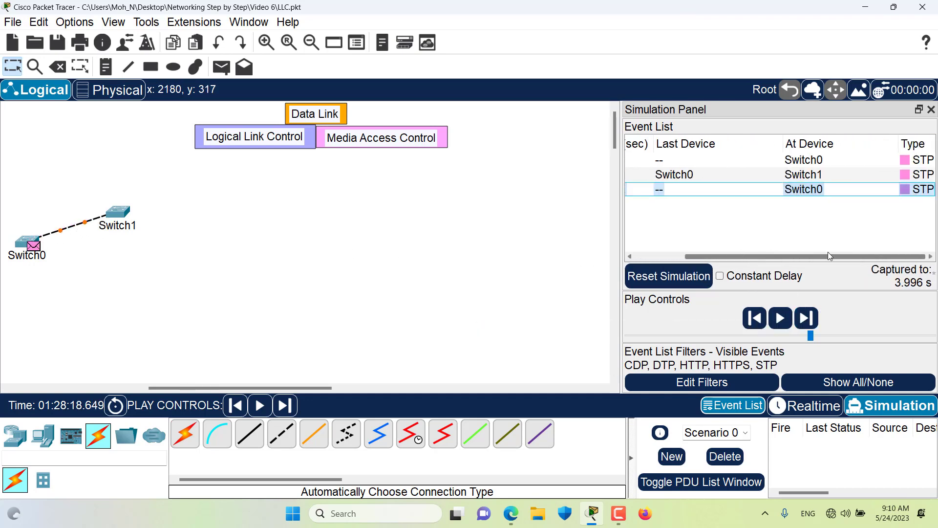
left_click(906, 175)
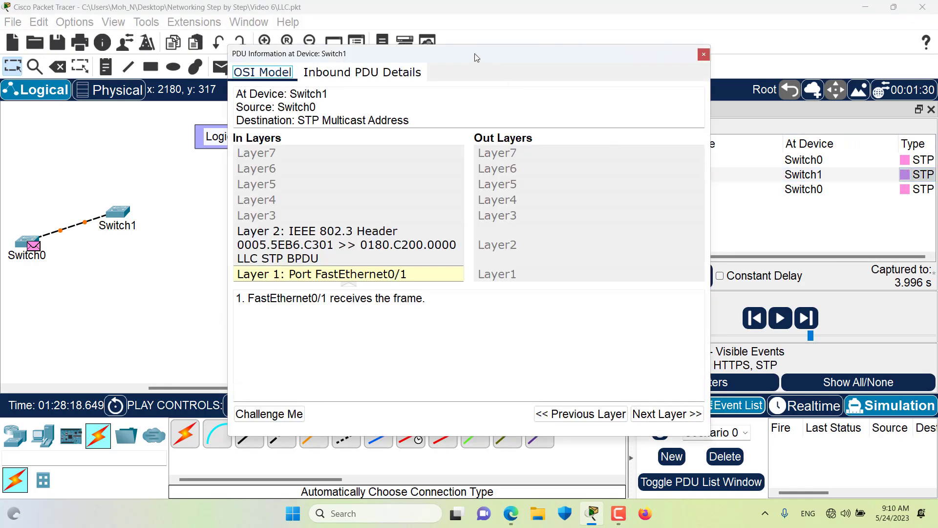
Show Switch1's Inbound PDU Details and mark the LLC header section
left_click_drag(475, 54, 404, 42)
left_click(305, 62)
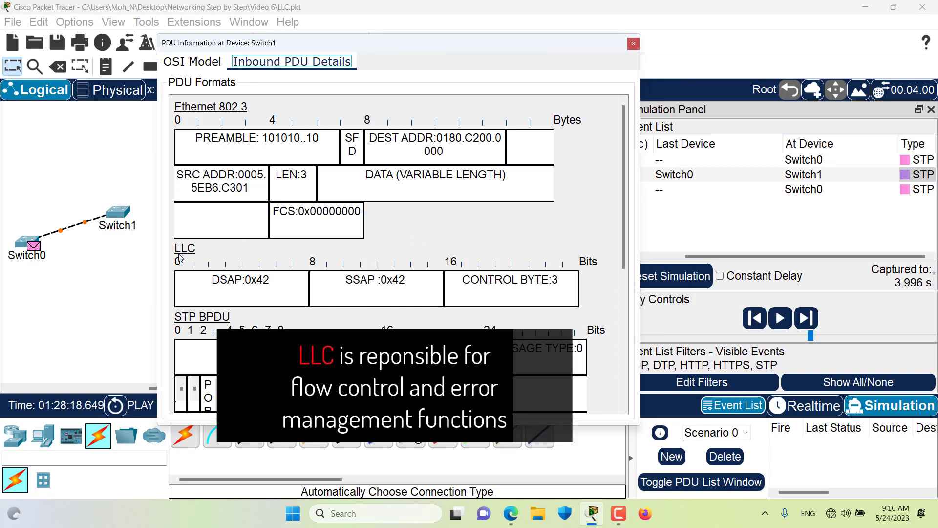
left_click(184, 249)
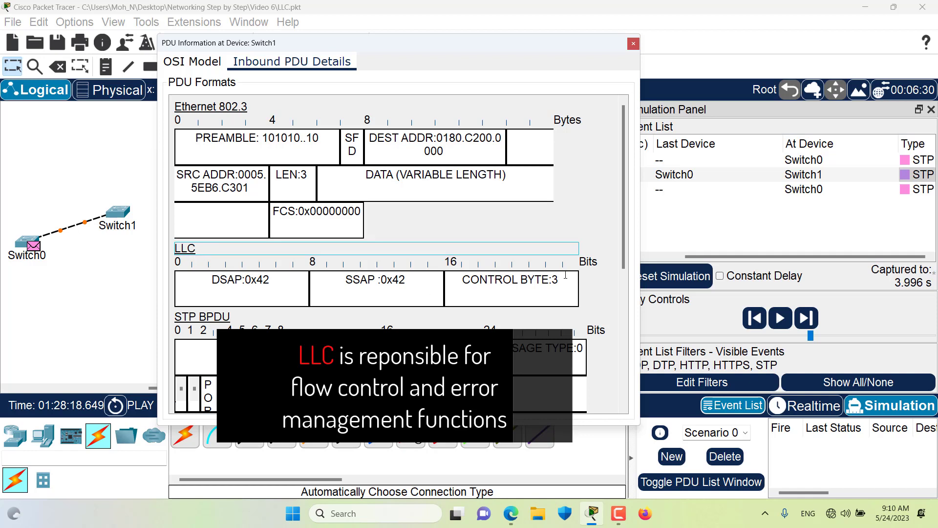
Highlight the LLC control byte 3, SSAP 0x42 and DSAP 0x42 values
left_click_drag(570, 277, 519, 273)
left_click(338, 279)
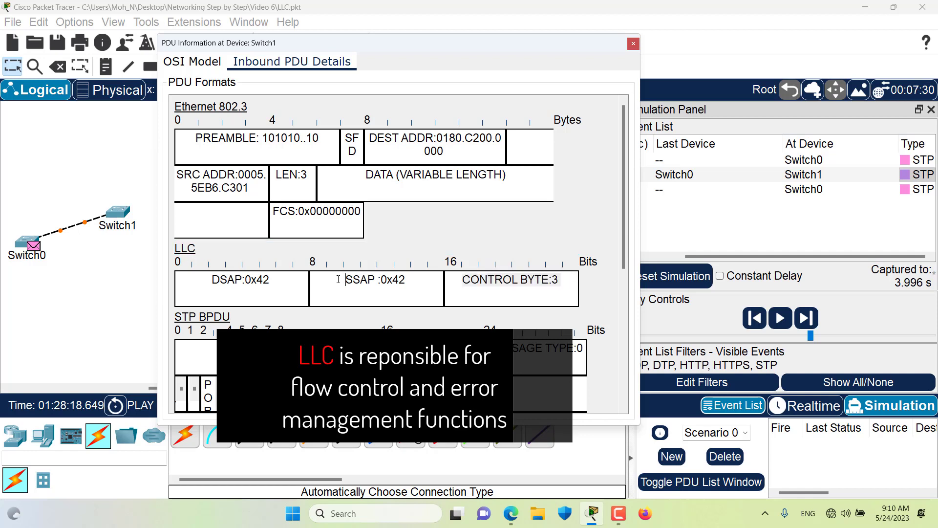
left_click_drag(338, 278, 389, 280)
left_click(552, 280)
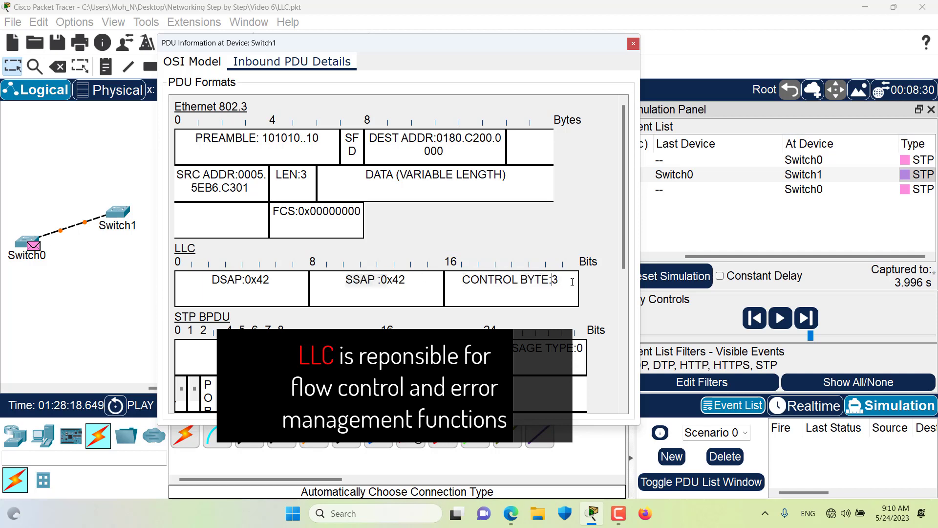
left_click_drag(562, 279, 464, 279)
left_click_drag(213, 280, 254, 280)
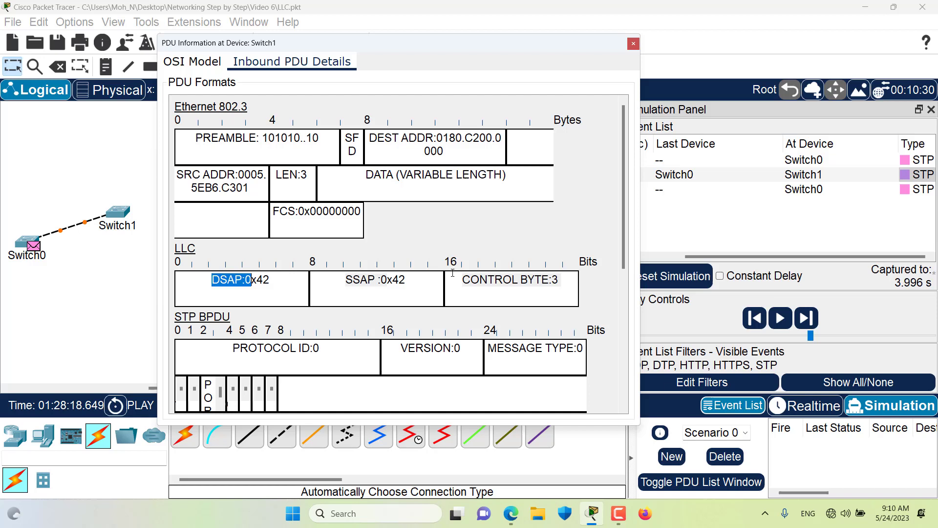
left_click_drag(205, 252, 175, 251)
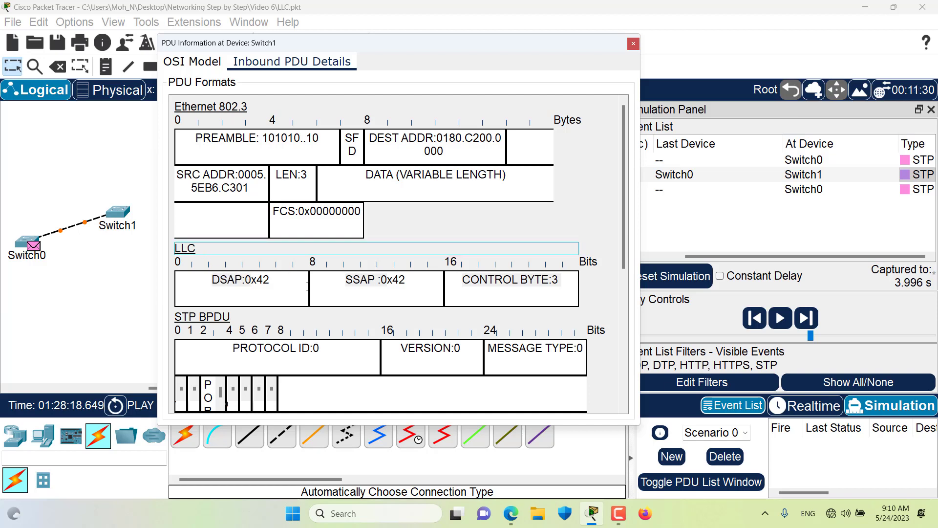
left_click_drag(546, 46, 627, 42)
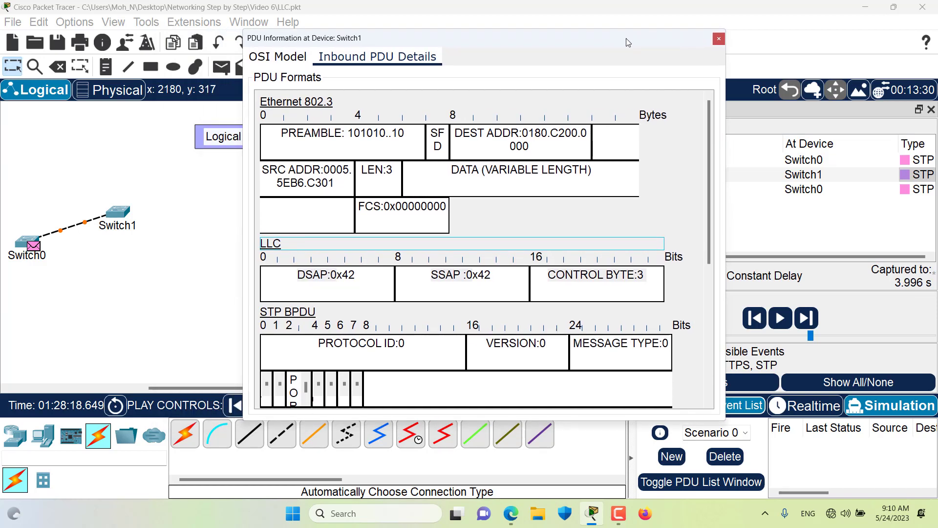